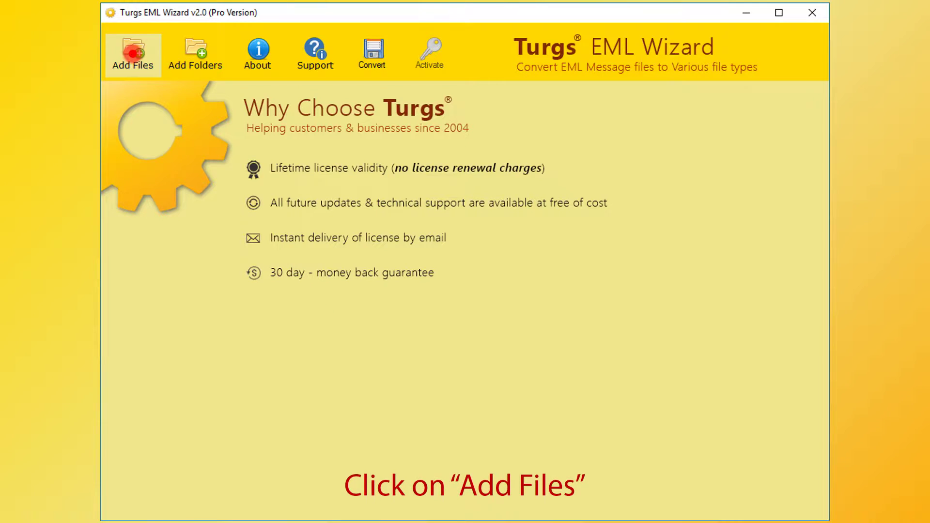
Step: Add the 3-6-2016 and 8-6-2016 Microsoft Outlook Test Message .eml files from E:\EML Files\Important
{"action": "left_click", "coordinate": [132, 54]}
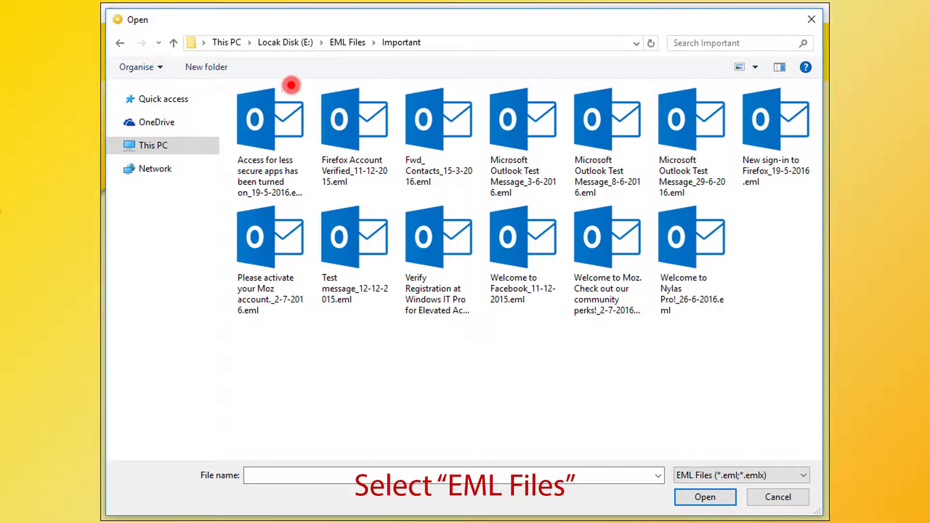
{"action": "left_click", "coordinate": [519, 129]}
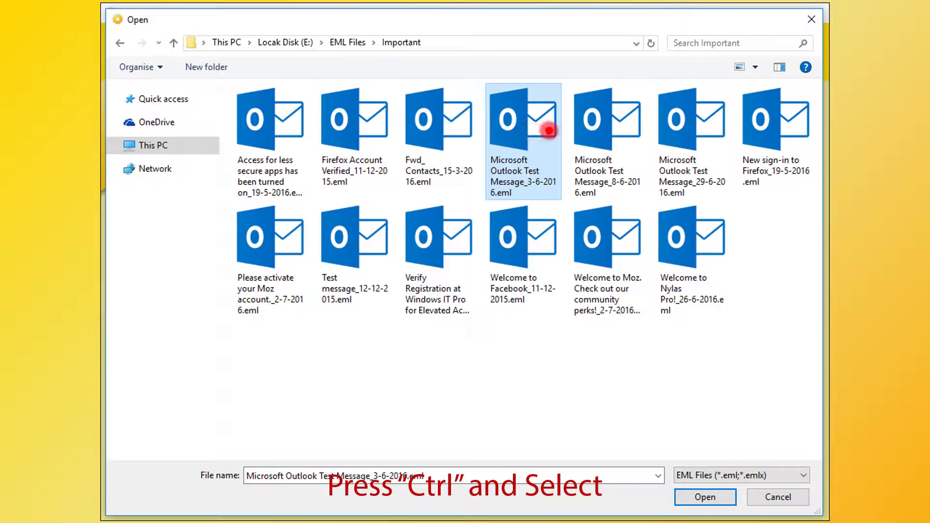
{"action": "left_click", "coordinate": [599, 130], "text": "ctrl"}
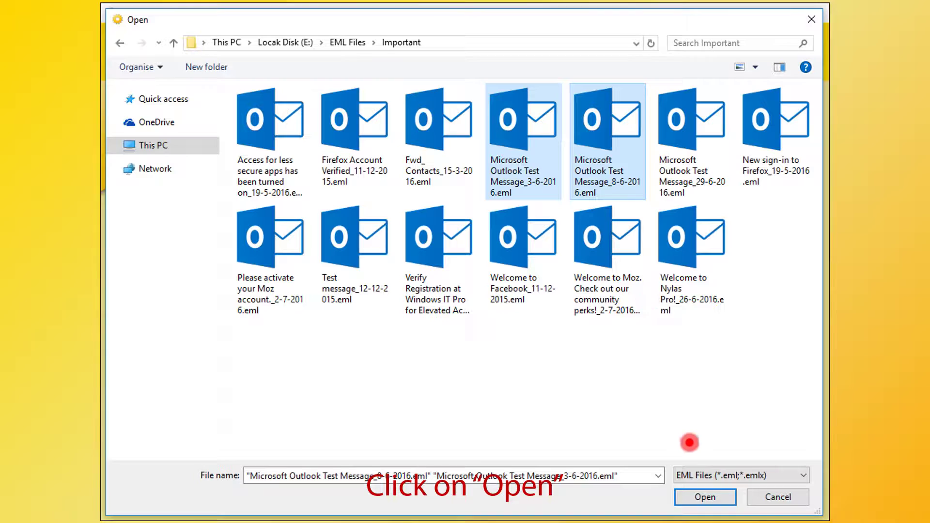
{"action": "left_click", "coordinate": [704, 496]}
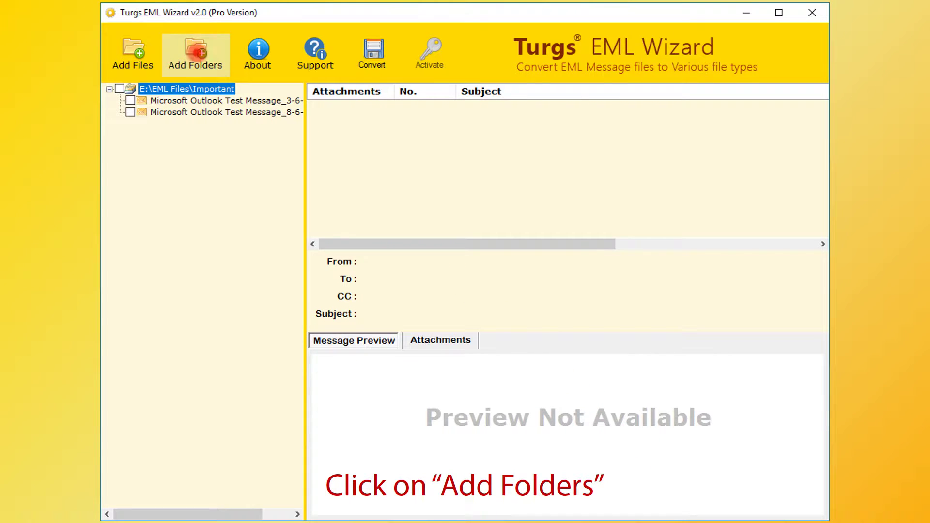
Step: Add the E:\EML Files folder with its Important, Inbox, Sent Mail and Trash subfolders
{"action": "left_click", "coordinate": [197, 53]}
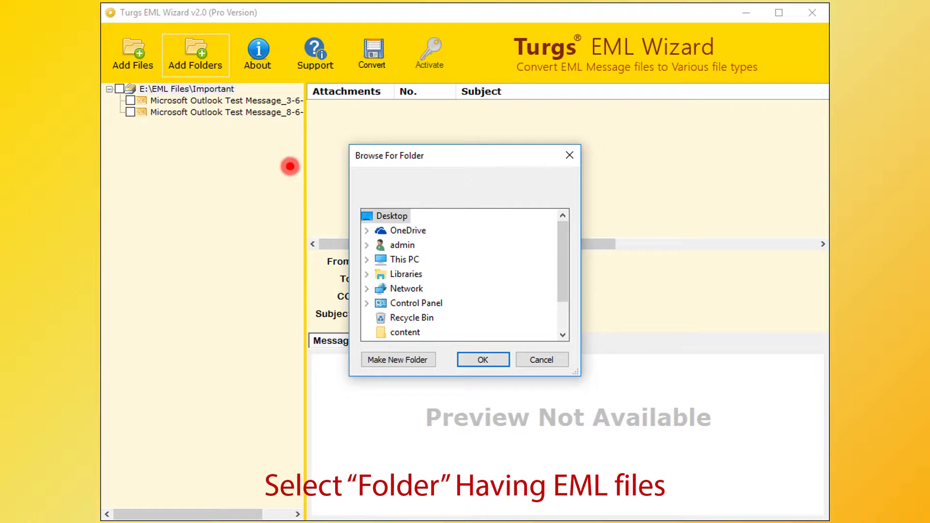
{"action": "left_click", "coordinate": [367, 259]}
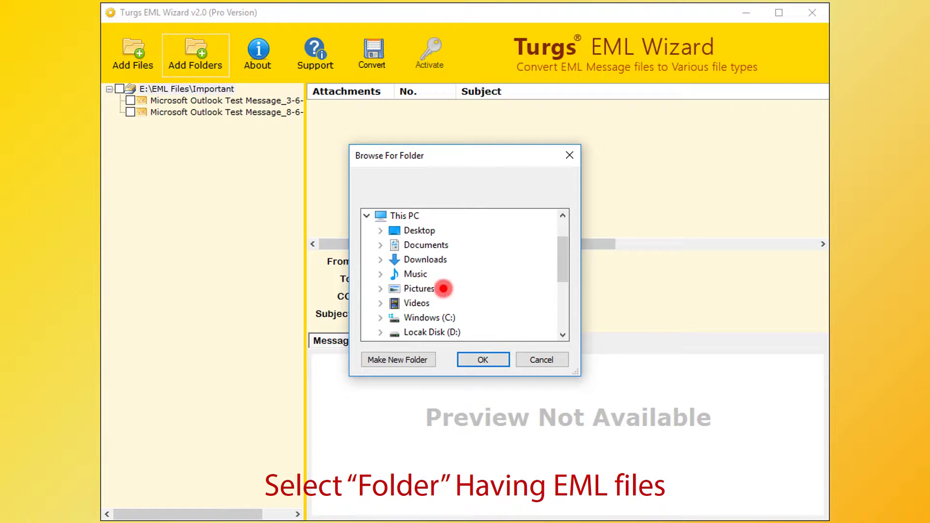
{"action": "left_click", "coordinate": [562, 335]}
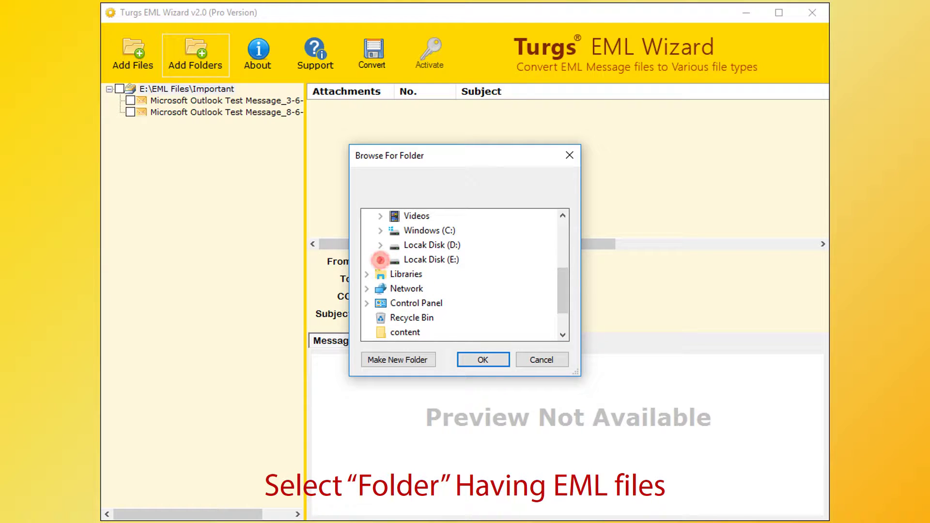
{"action": "left_click", "coordinate": [380, 260]}
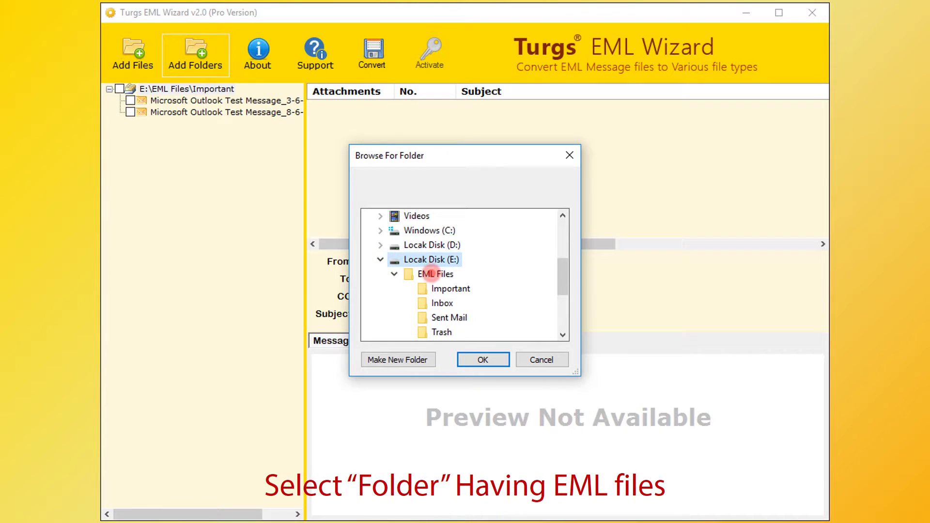
{"action": "left_click", "coordinate": [430, 274]}
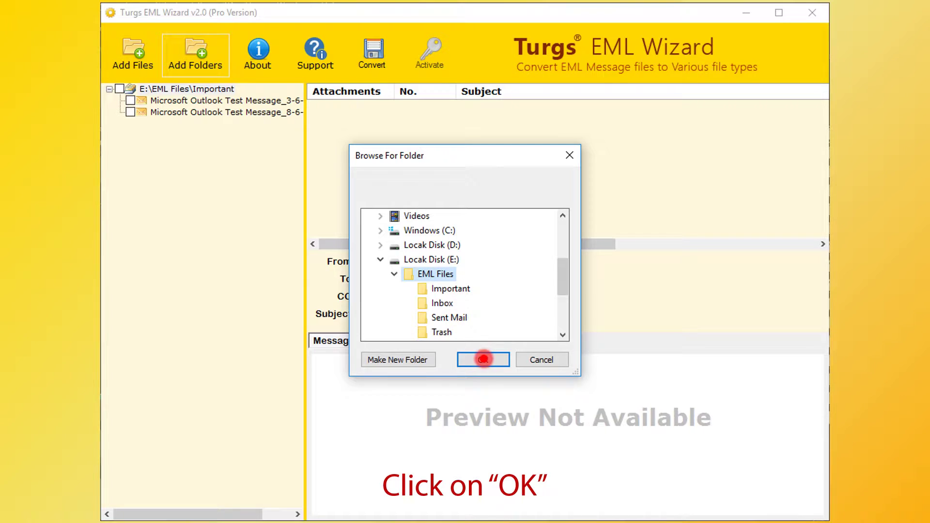
{"action": "left_click", "coordinate": [483, 359]}
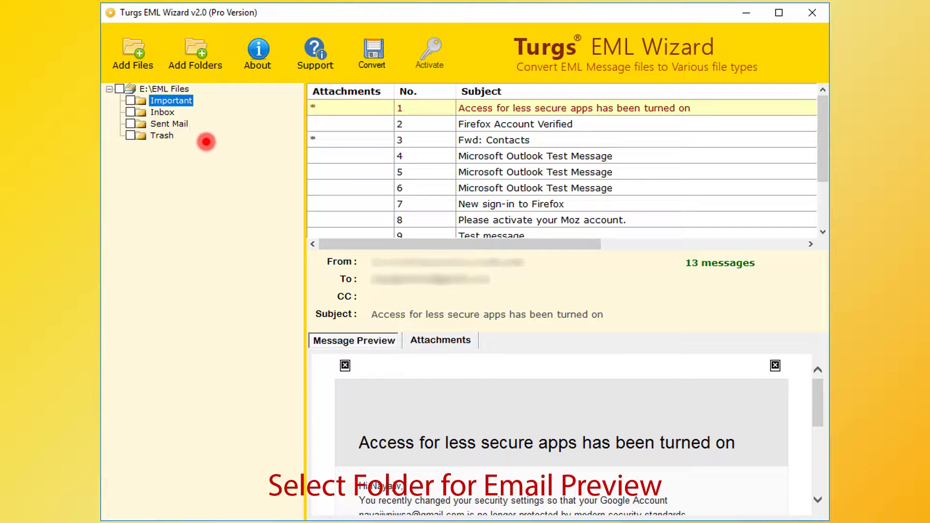
Step: Select the Inbox folder to preview its 159 messages
{"action": "left_click", "coordinate": [163, 112]}
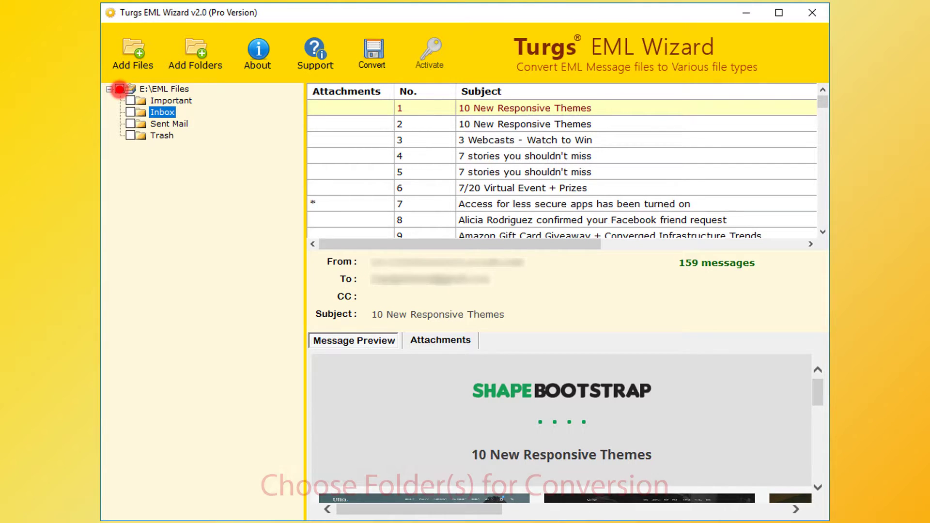
Step: Tick Important, Inbox and Sent Mail for conversion, leaving Trash unticked, and bring up Saving Options
{"action": "left_click", "coordinate": [119, 89]}
{"action": "left_click", "coordinate": [119, 88]}
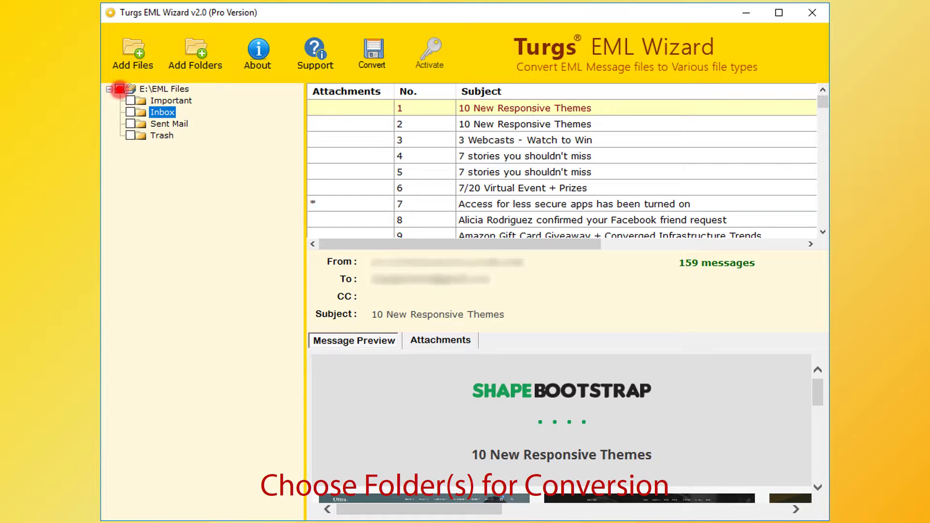
{"action": "left_click", "coordinate": [129, 101]}
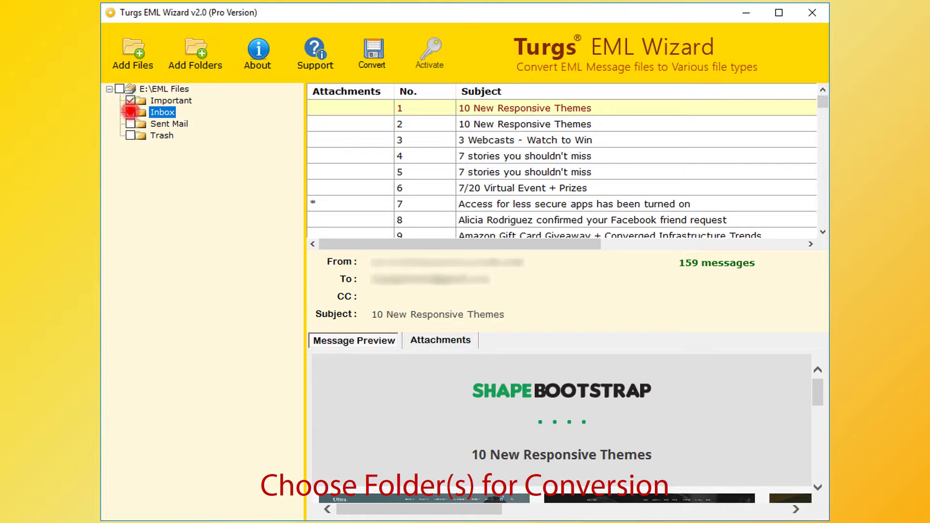
{"action": "left_click", "coordinate": [129, 112]}
{"action": "left_click", "coordinate": [131, 124]}
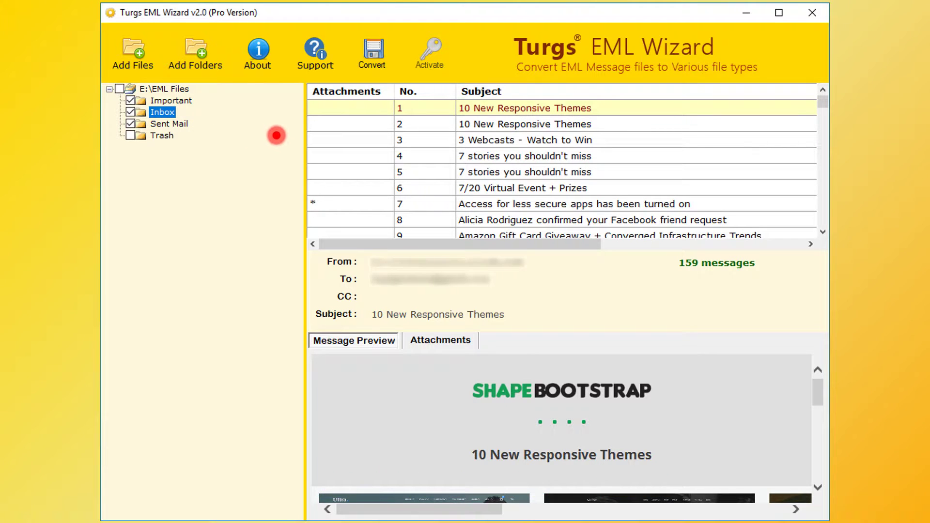
{"action": "left_click", "coordinate": [361, 55]}
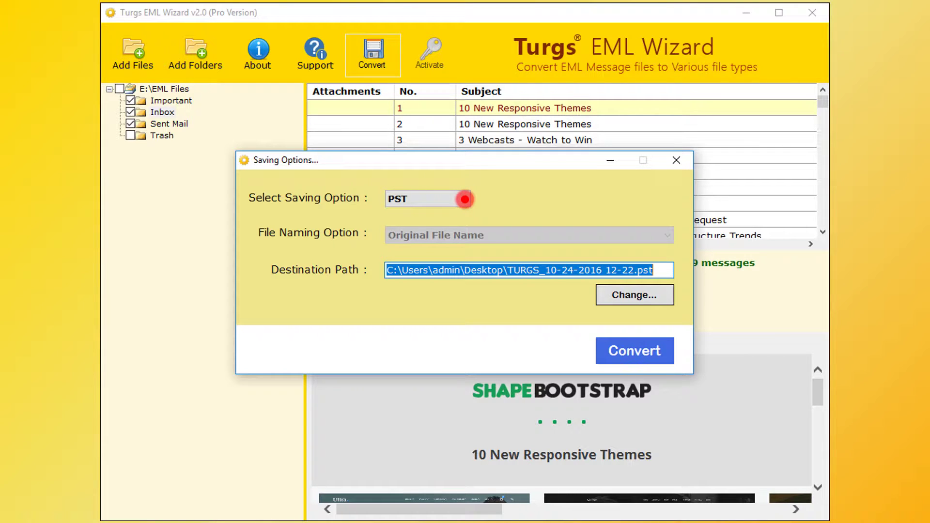
Step: Choose PST from the Select Saving Option list
{"action": "left_click", "coordinate": [464, 199]}
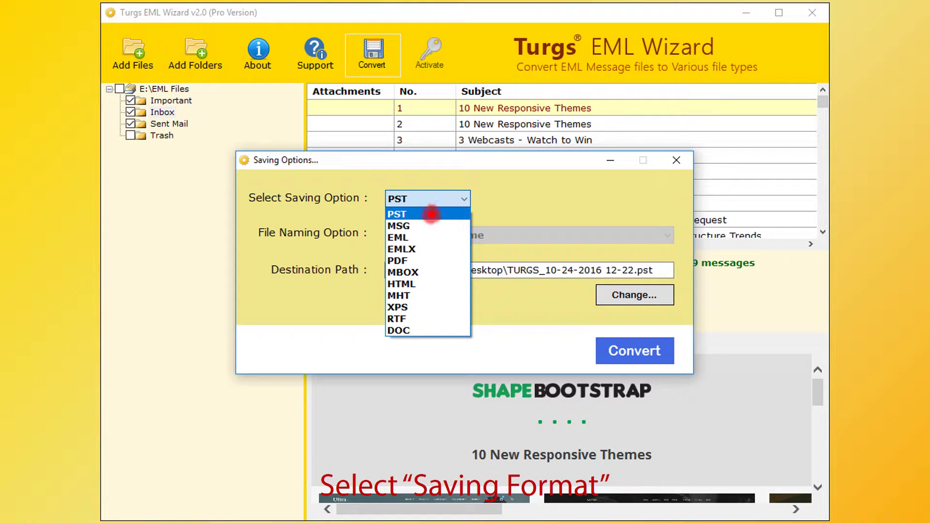
{"action": "left_click", "coordinate": [405, 226]}
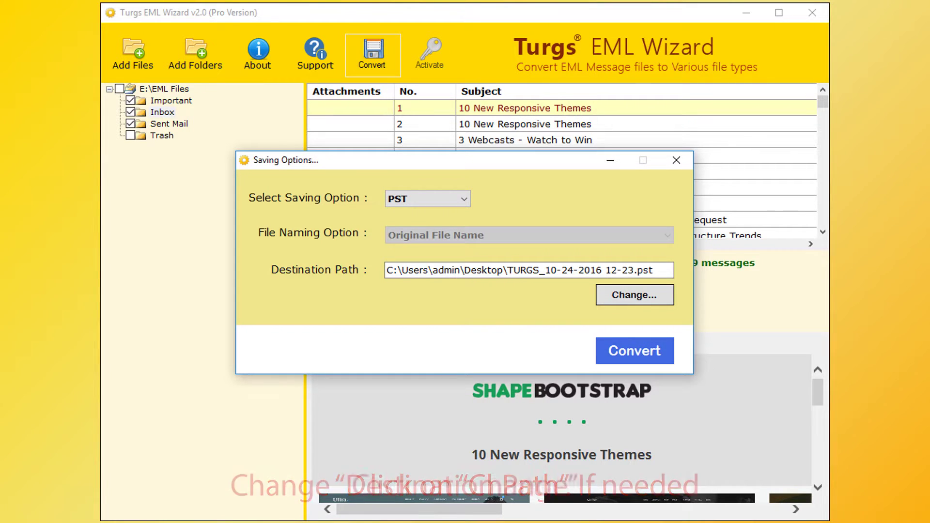
{"action": "left_click", "coordinate": [608, 293]}
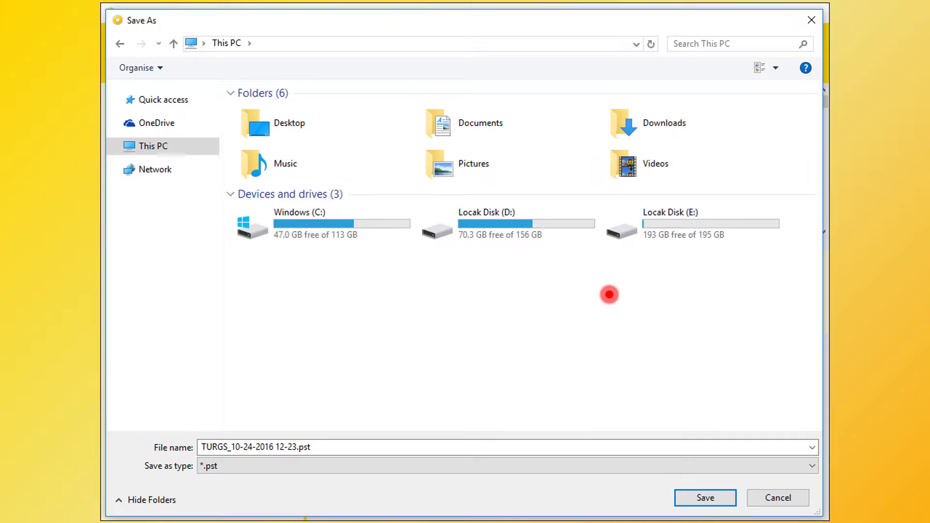
{"action": "double_click", "coordinate": [694, 228]}
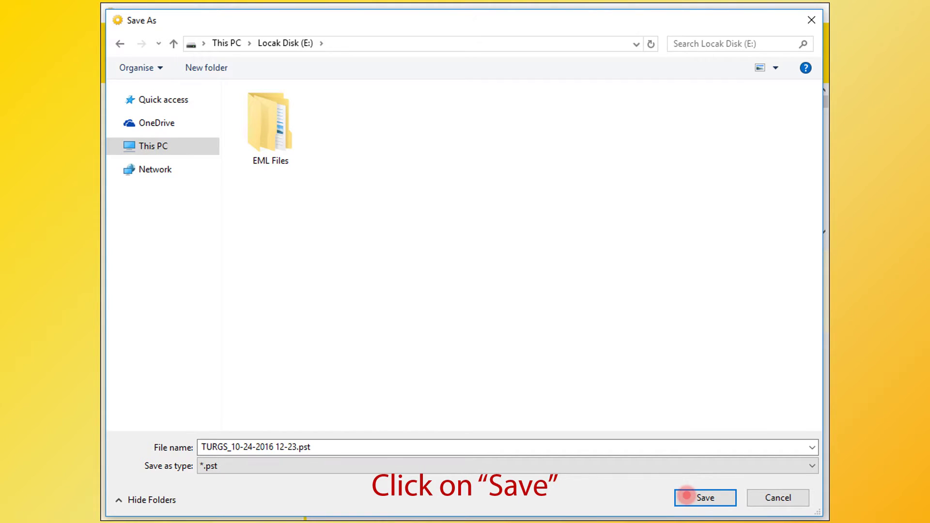
{"action": "left_click", "coordinate": [686, 495]}
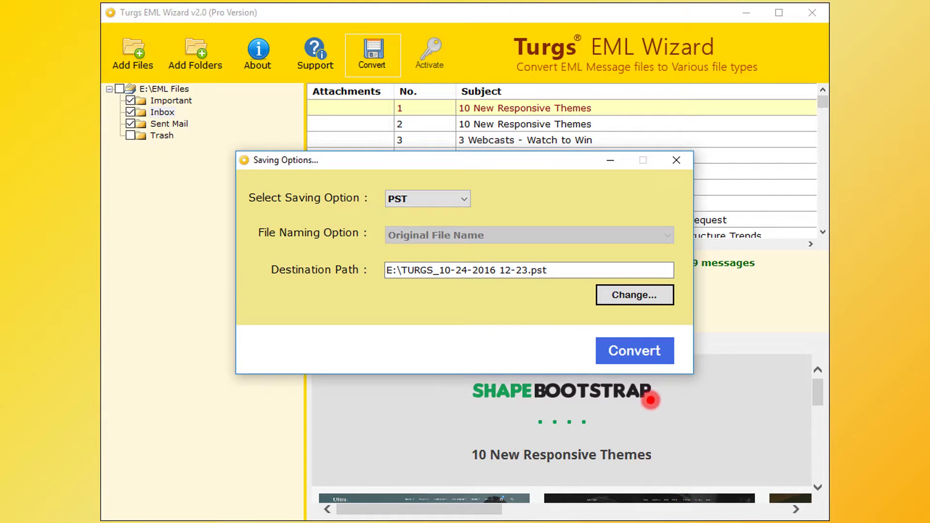
Step: Run the conversion and close the 'Conversion completed successfully' message
{"action": "left_click", "coordinate": [632, 350]}
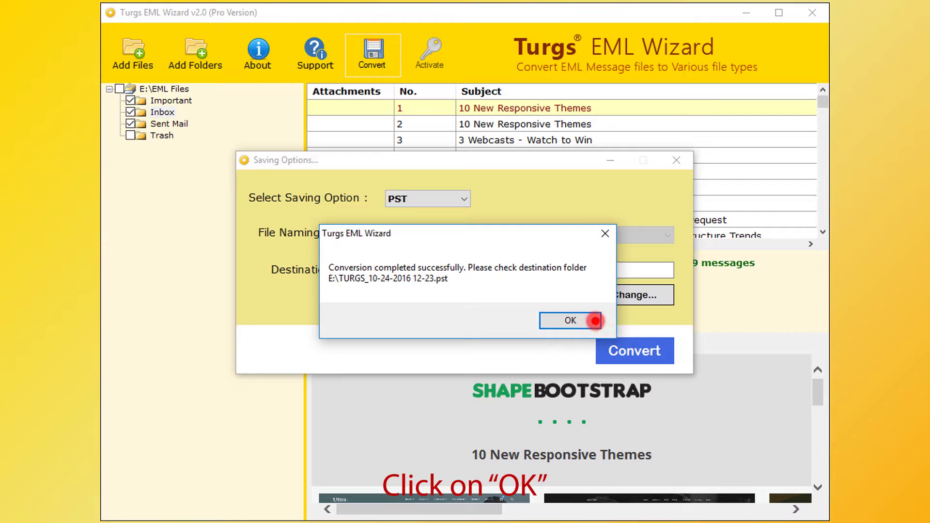
{"action": "left_click", "coordinate": [595, 320]}
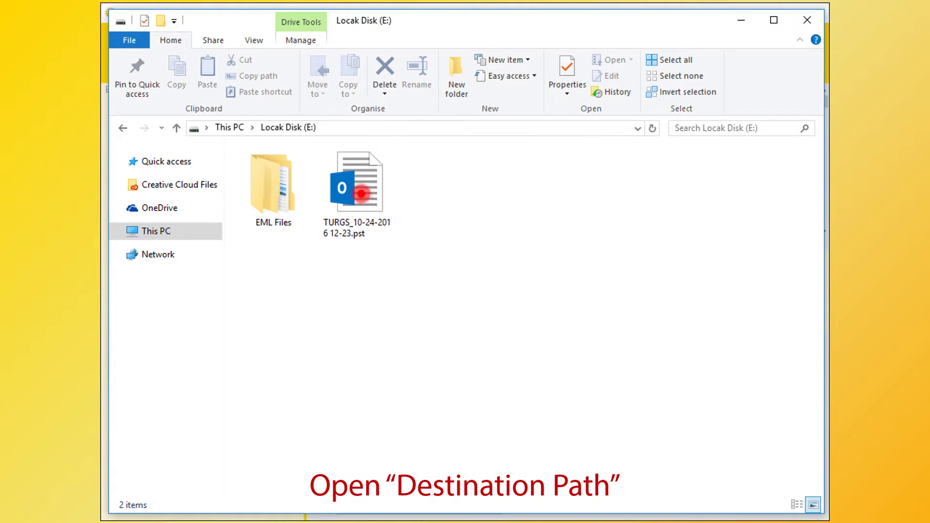
{"action": "left_click", "coordinate": [361, 193]}
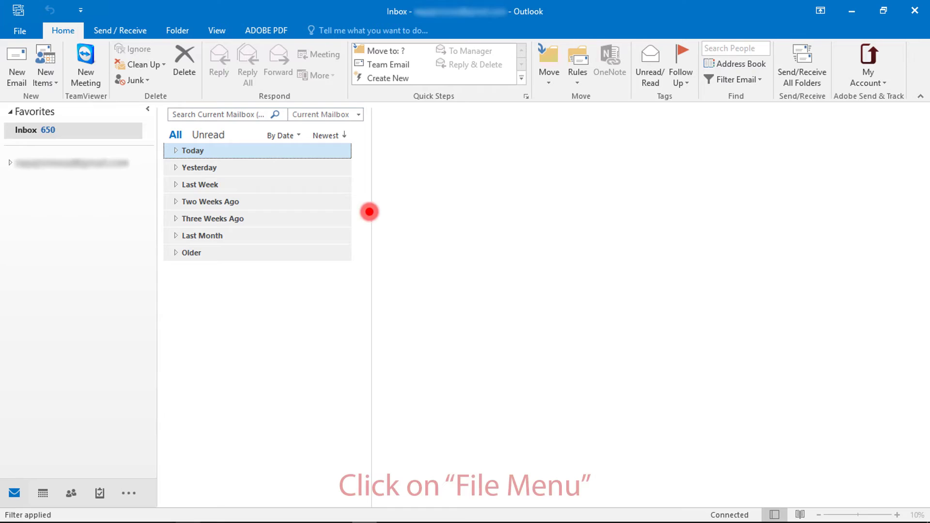
{"action": "left_click", "coordinate": [20, 31]}
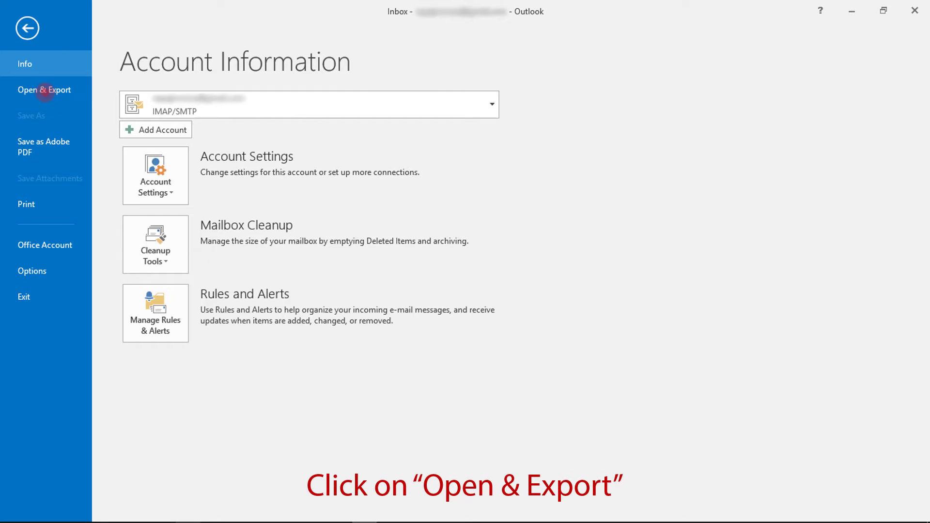
{"action": "left_click", "coordinate": [45, 91]}
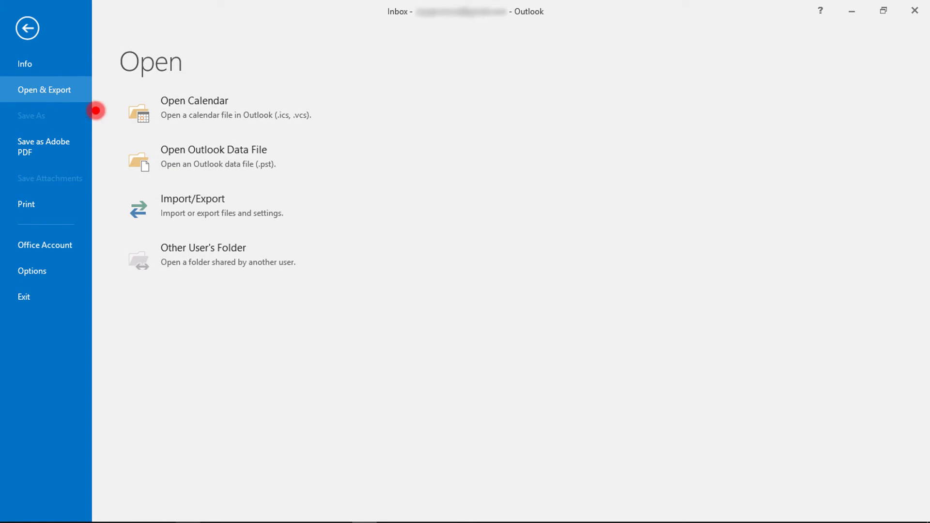
{"action": "left_click", "coordinate": [217, 153]}
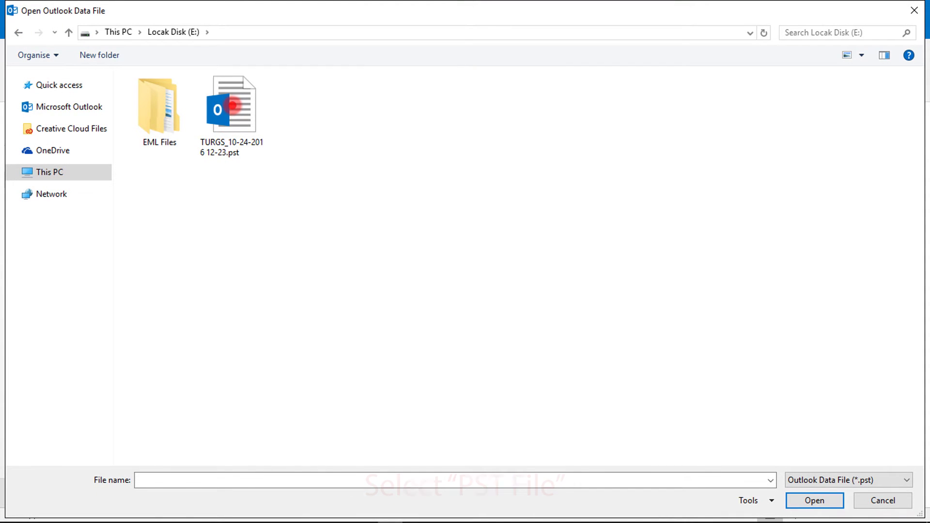
{"action": "left_click", "coordinate": [233, 106]}
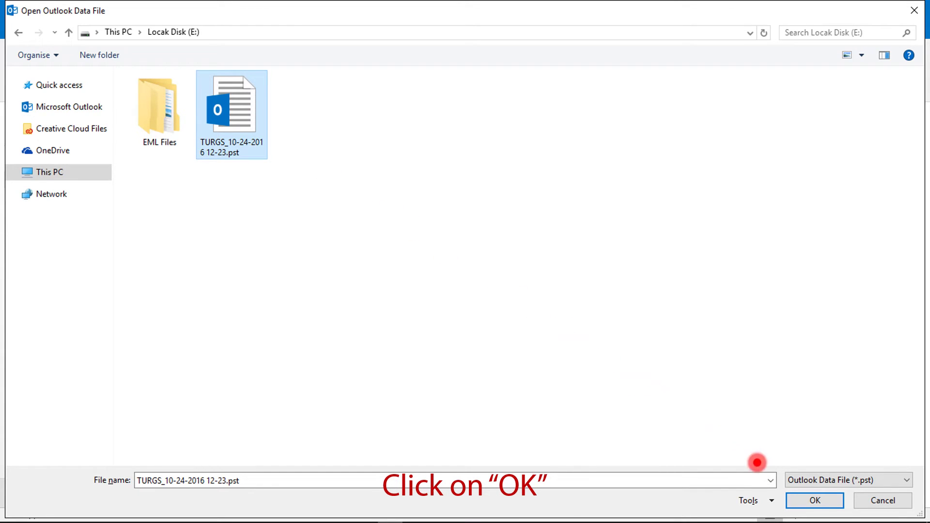
{"action": "left_click", "coordinate": [814, 499]}
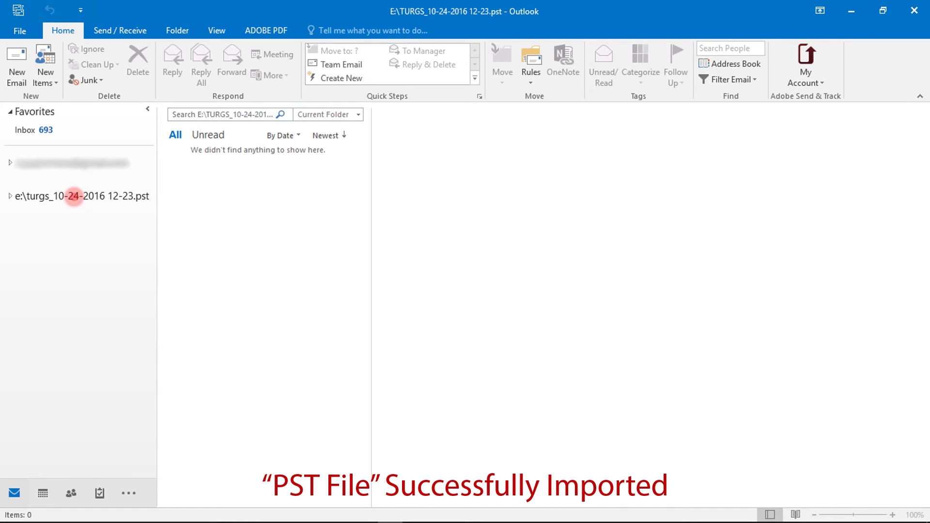
Step: Expand the TURGS PST and show the 158 converted Inbox messages under EML Files
{"action": "double_click", "coordinate": [73, 196]}
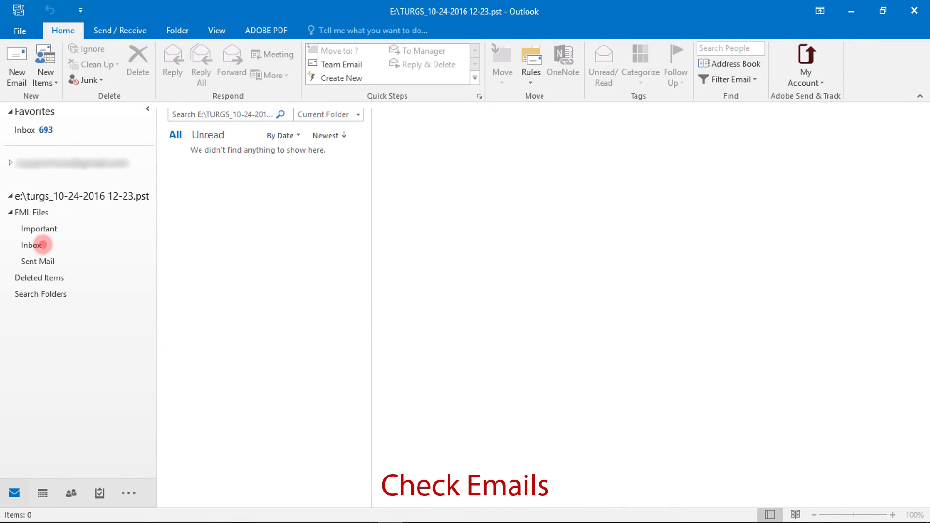
{"action": "left_click", "coordinate": [43, 245]}
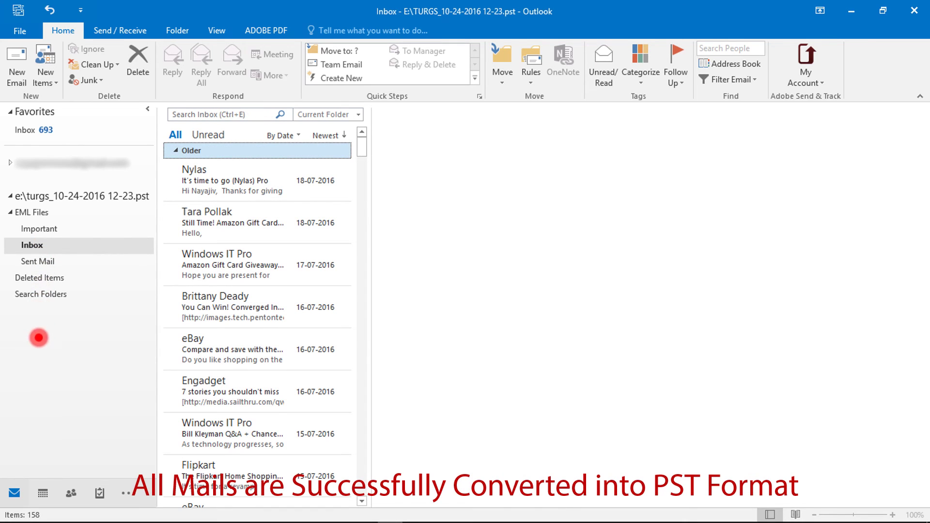